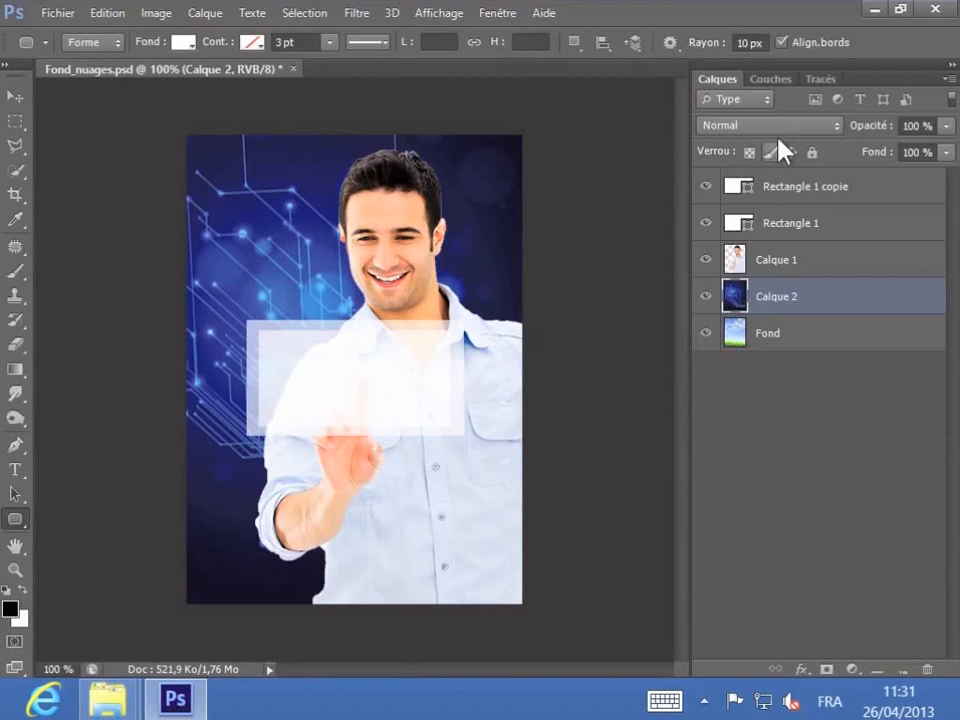
- Look over the blend modes available for Calque 2, and hide and show that layer to compare it with the Fond layer
click(836, 127)
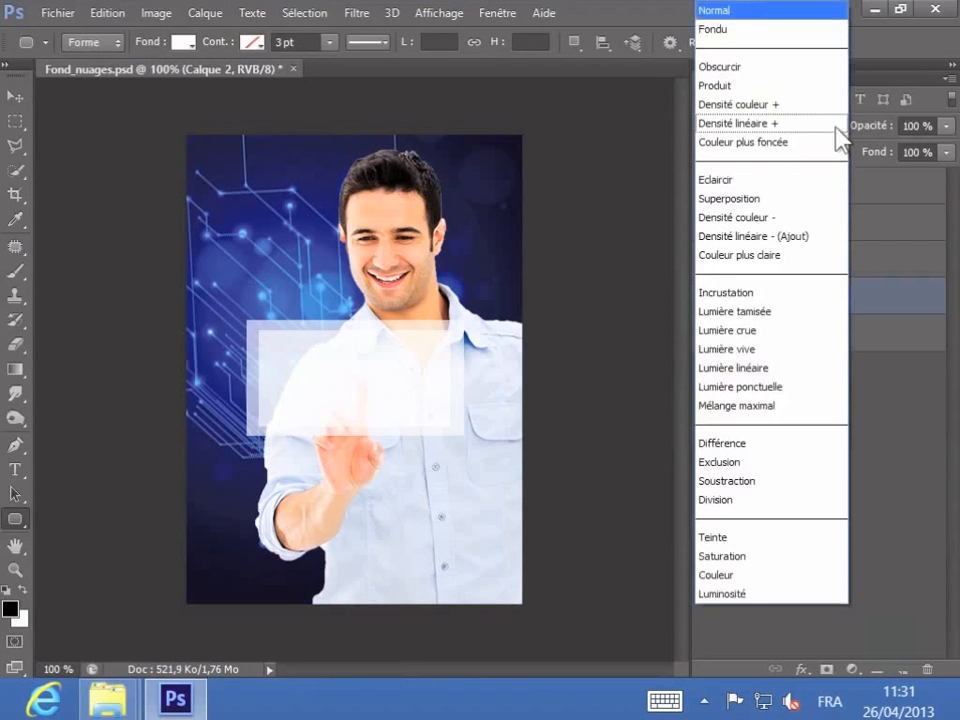
click(660, 128)
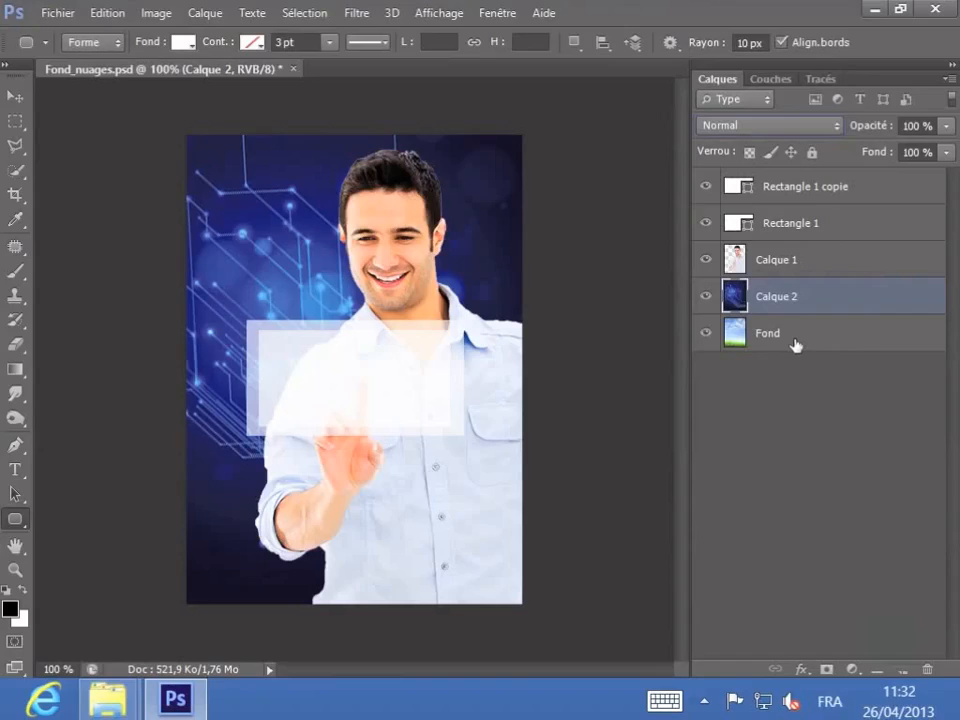
click(706, 299)
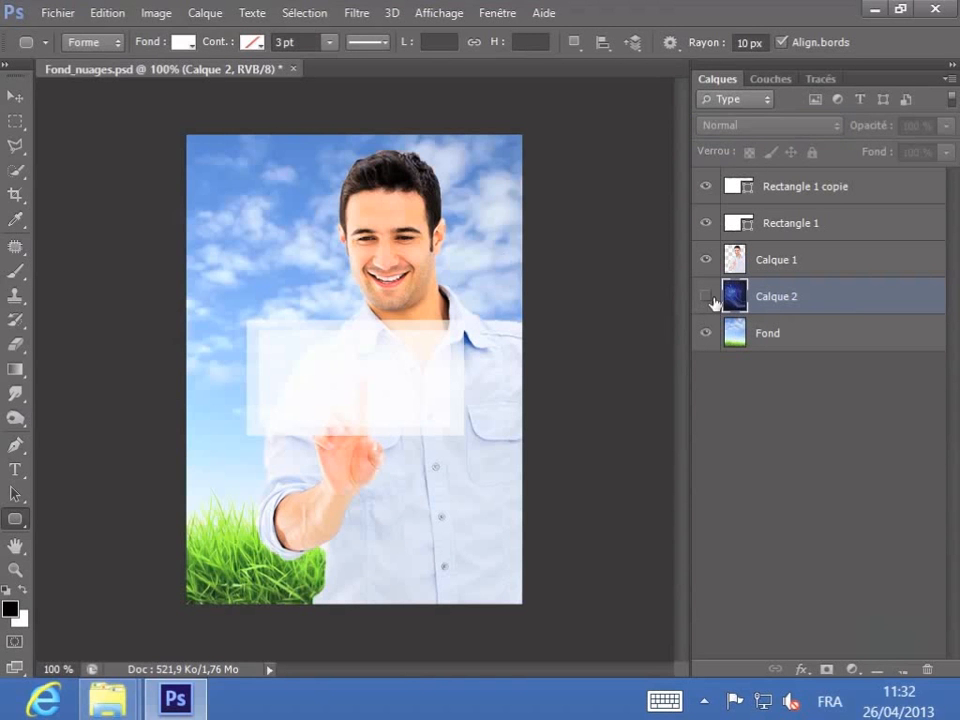
click(707, 299)
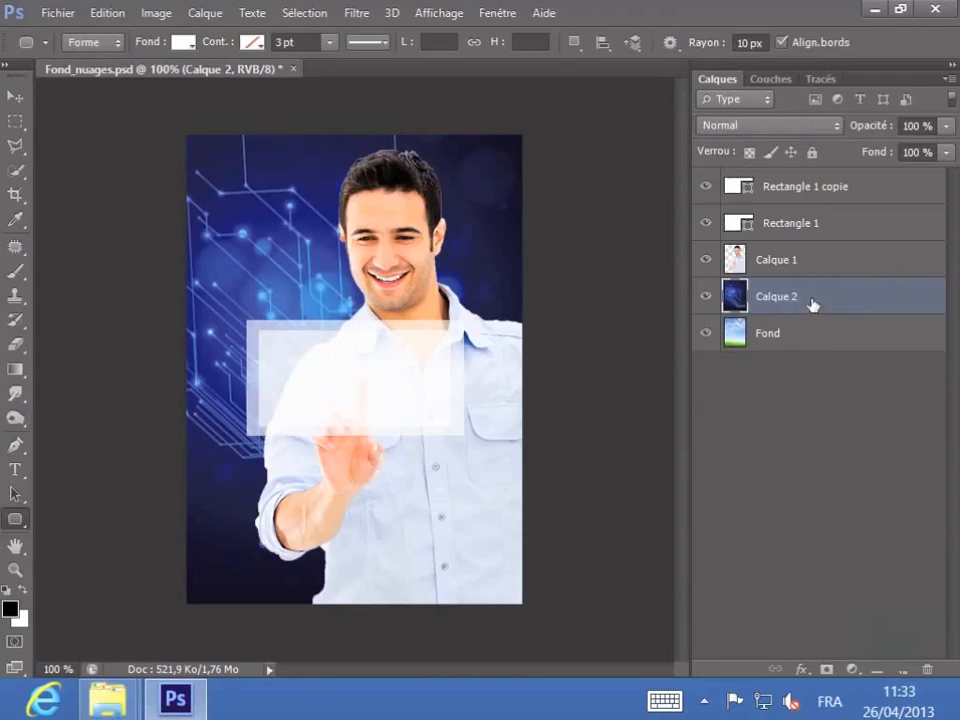
- Try Calque 2 in Fondu mode and in each darkening blend mode from Obscurcir to Couleur plus foncée
click(751, 128)
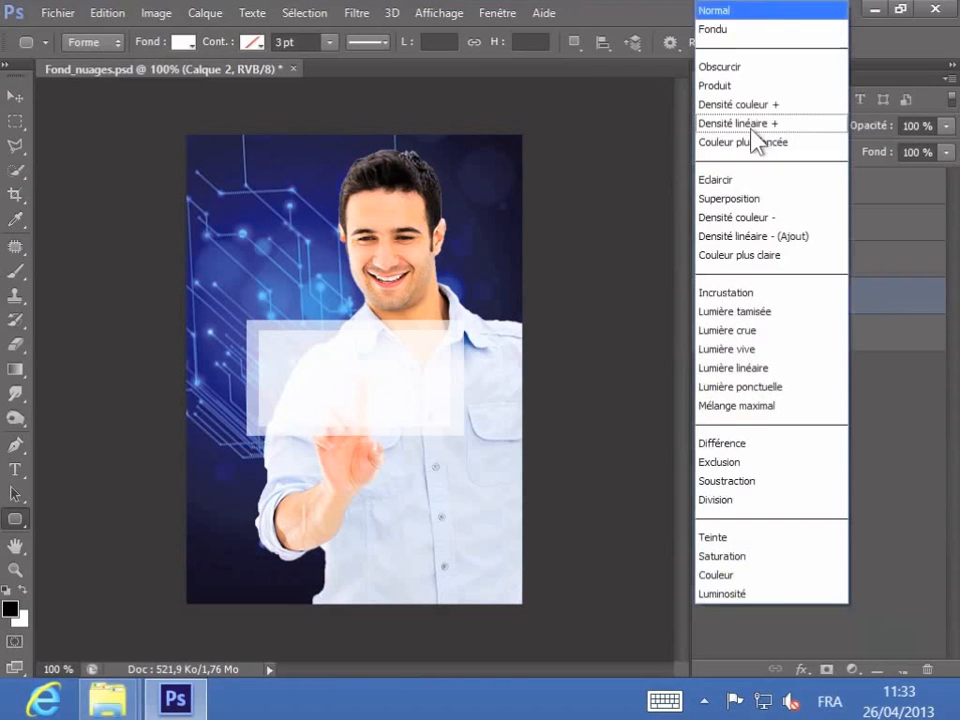
click(738, 30)
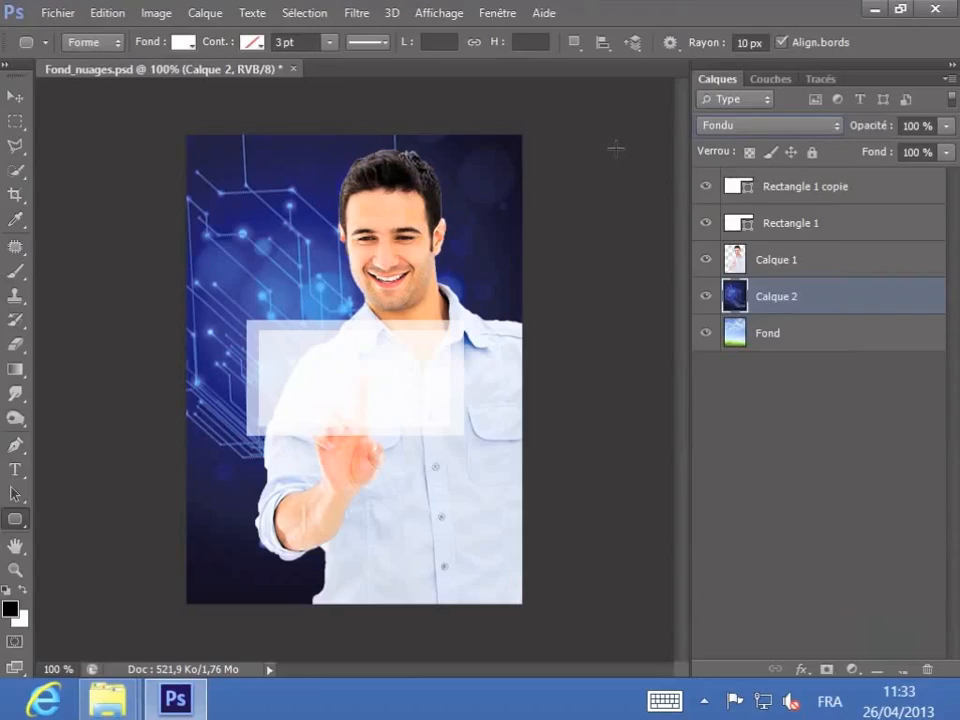
key(Down)
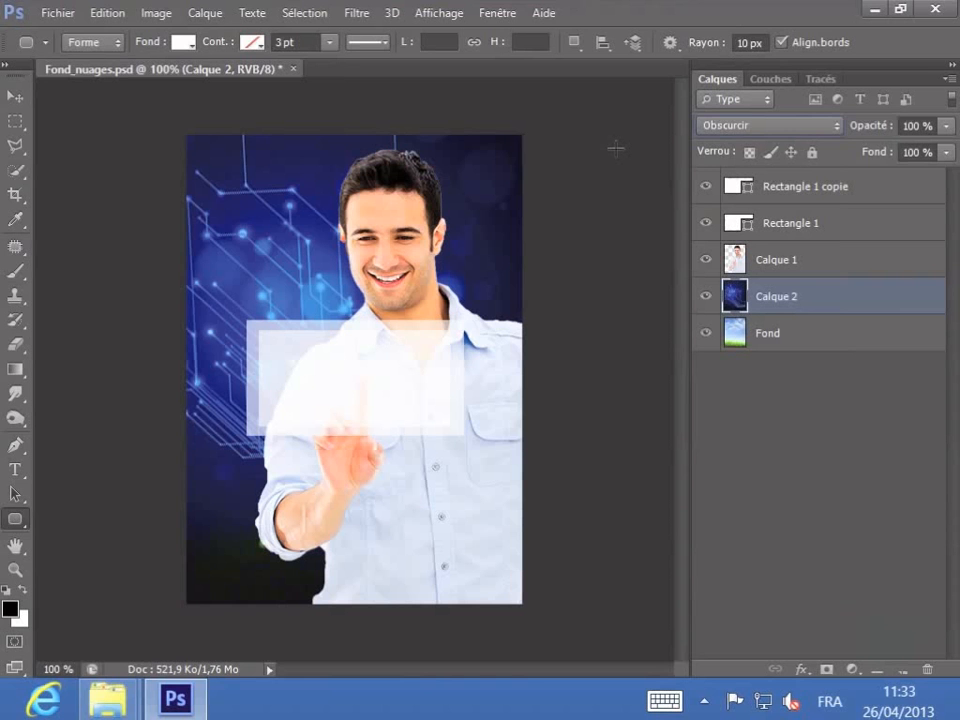
key(Down)
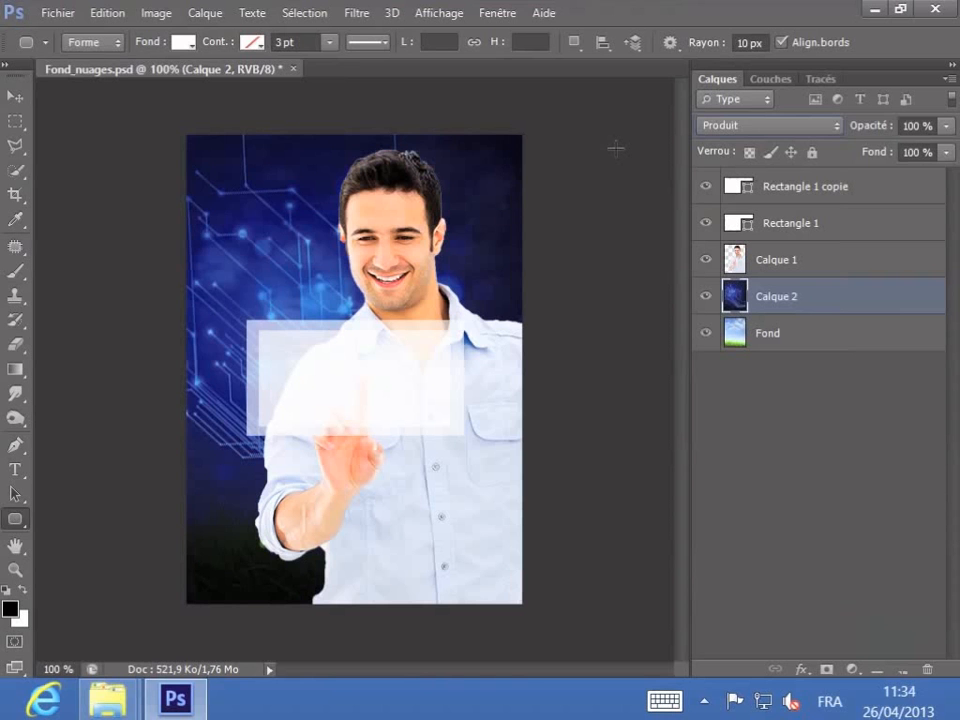
key(Up)
key(Down)
key(shift+plus)
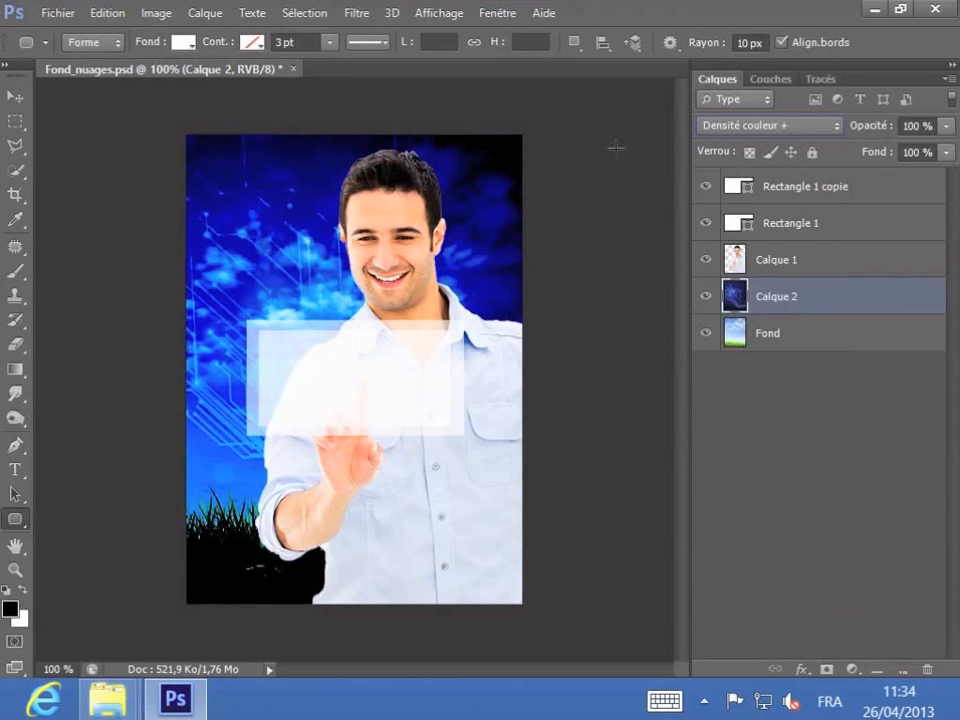
key(Down)
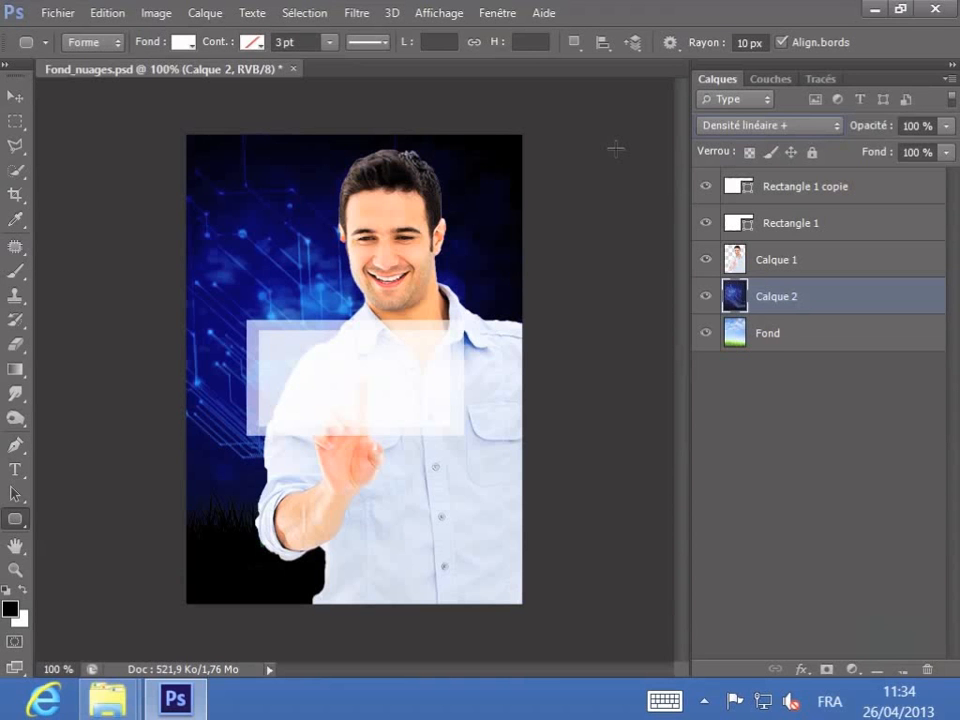
key(Down)
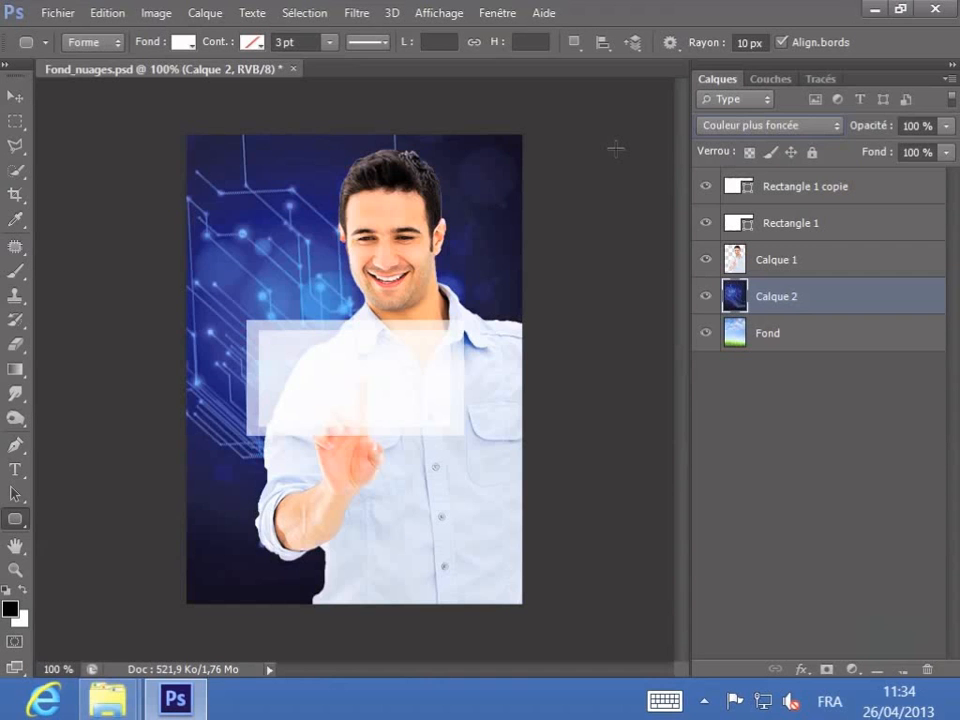
- Try the lightening blend modes on Calque 2 one by one, from Eclaircir to Couleur plus claire
key(Down)
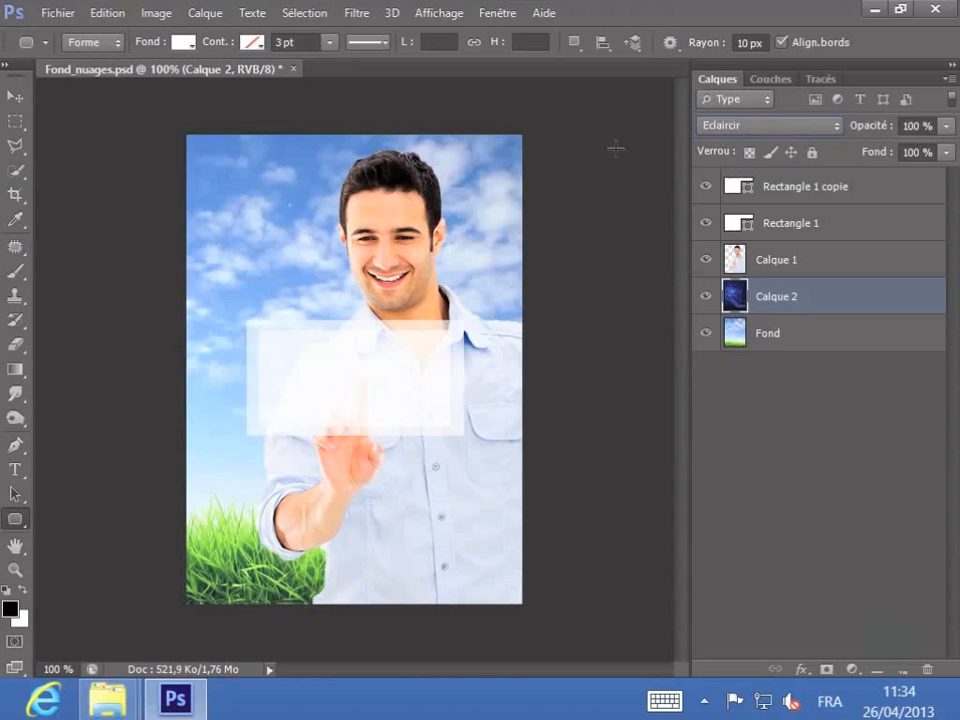
key(Down)
key(Down)
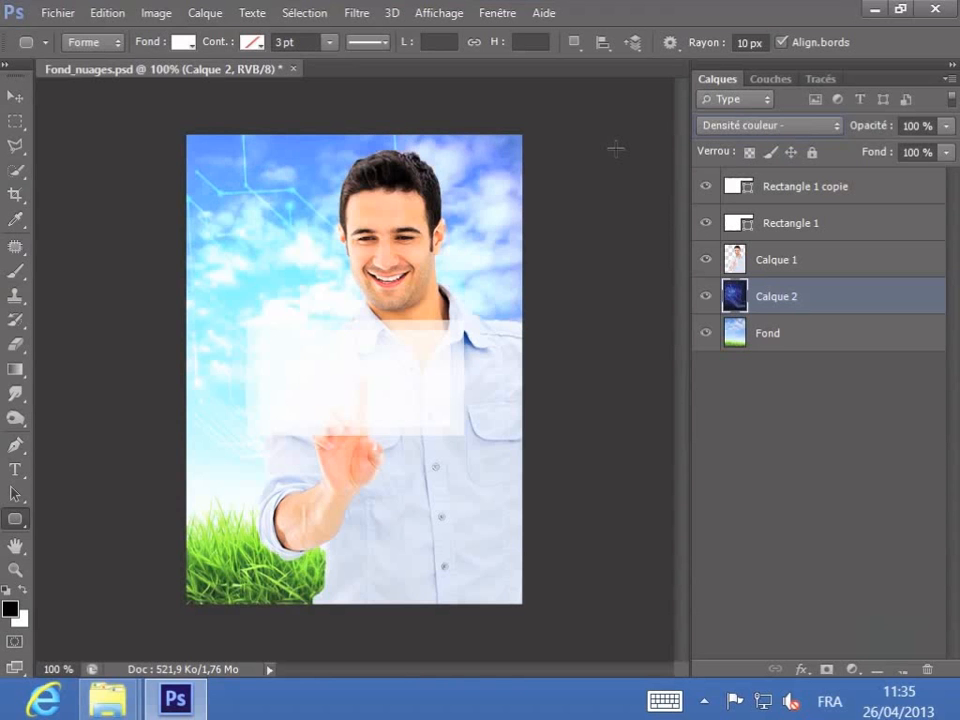
key(Down)
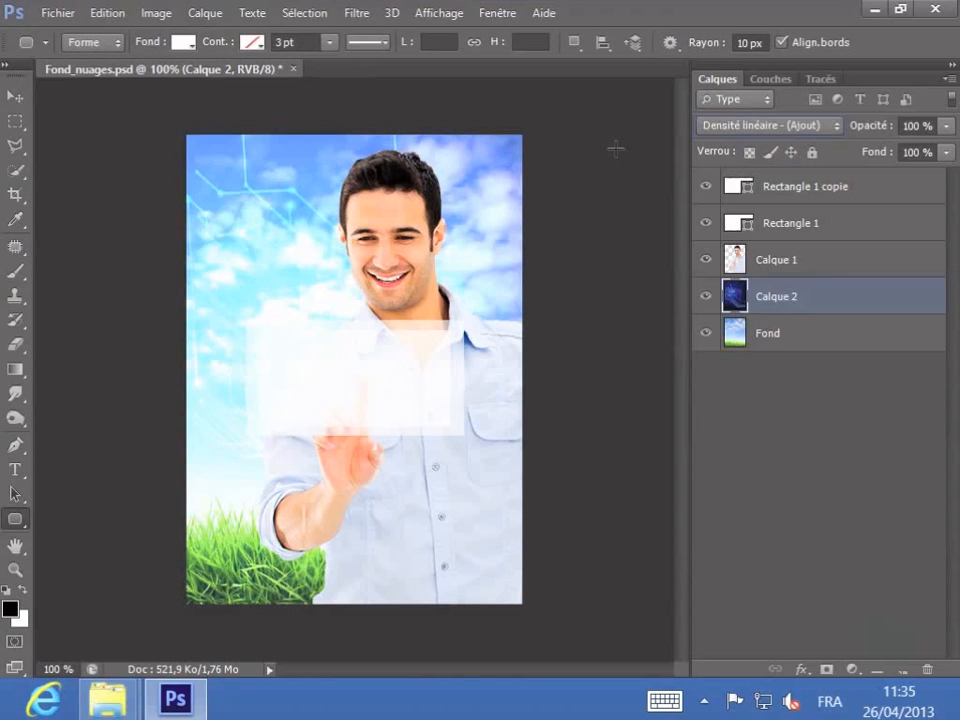
key(Down)
- Try the contrast blend modes on Calque 2 in order, from Incrustation to Mélange maximal
key(Down)
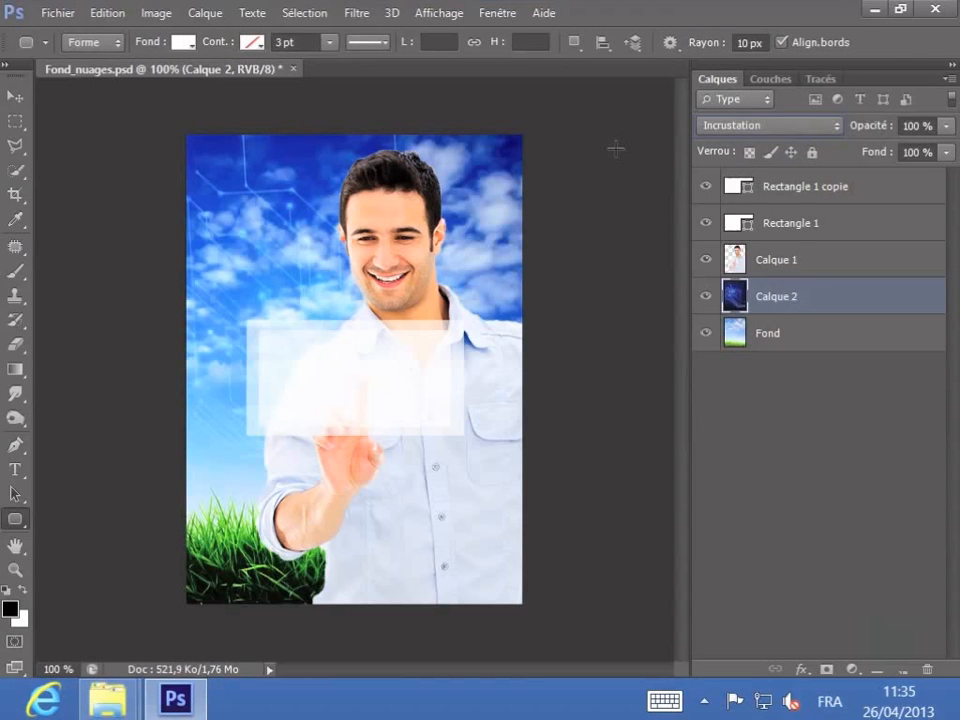
key(Down)
key(Down)
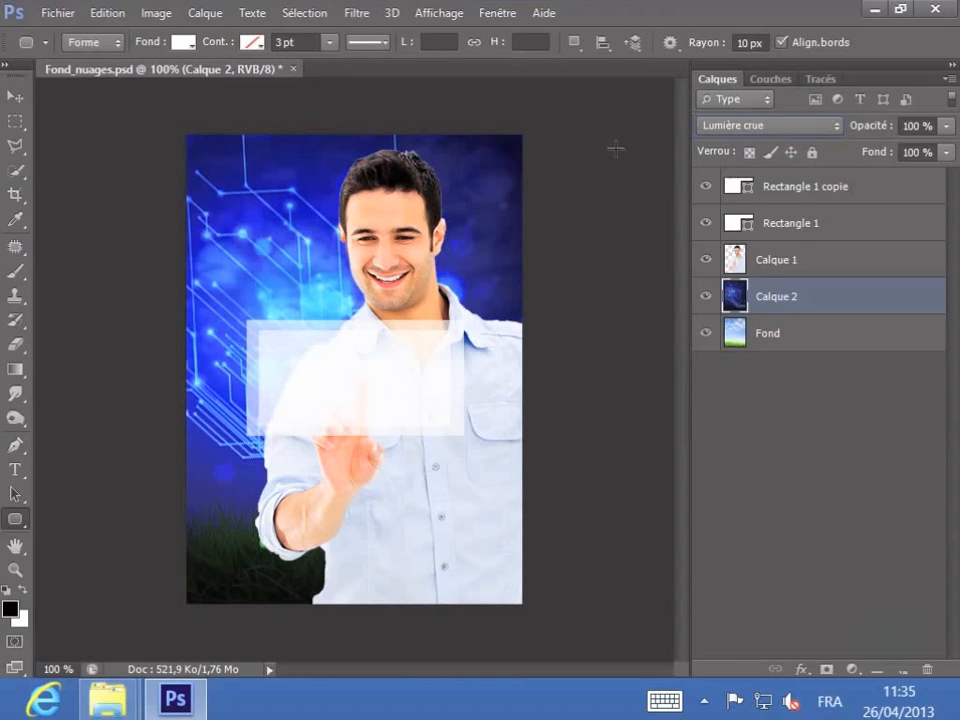
key(Down)
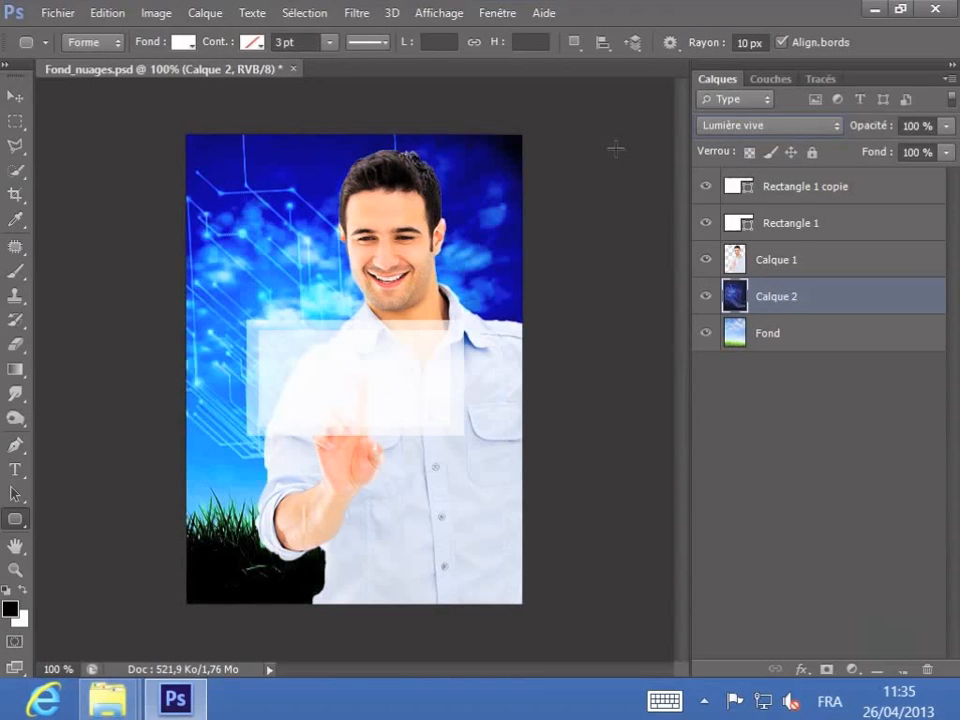
key(Down)
key(Down)
key(Down)
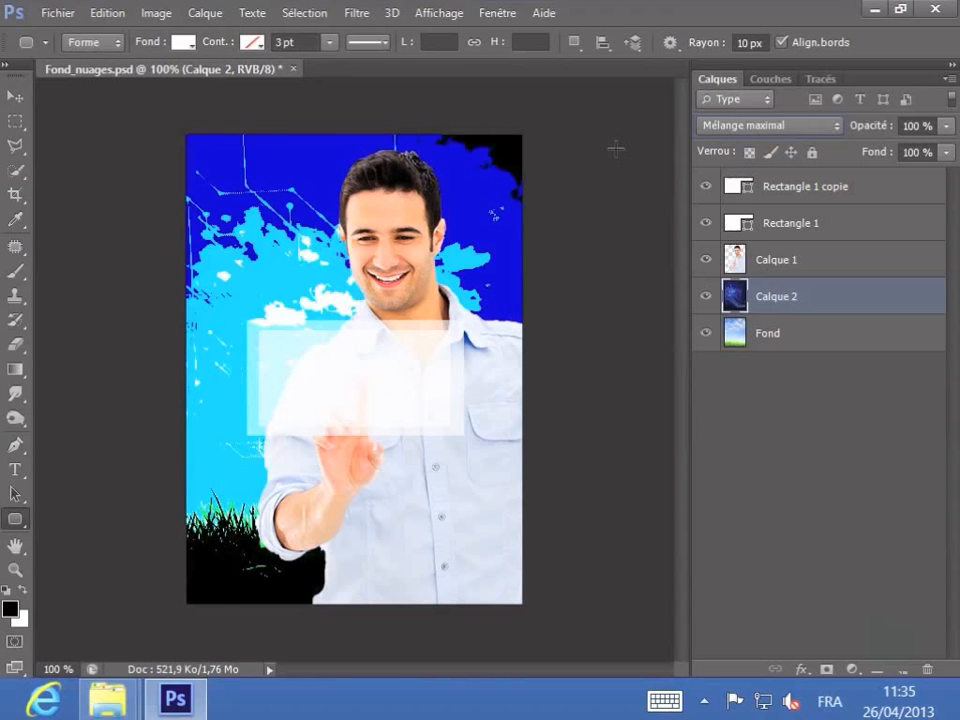
- Try the comparison blend modes Différence, Exclusion, Soustraction and Division on Calque 2
key(Down)
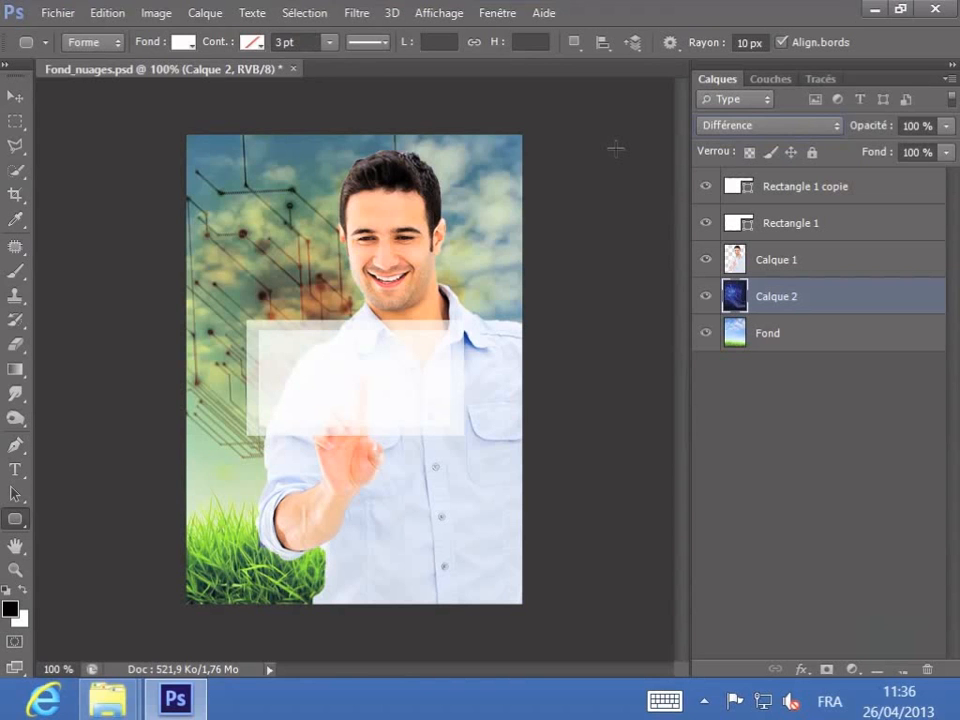
key(Down)
key(Down)
key(Down)
- Try the colour component blend modes Teinte, Saturation, Couleur and Luminosité on Calque 2
key(Down)
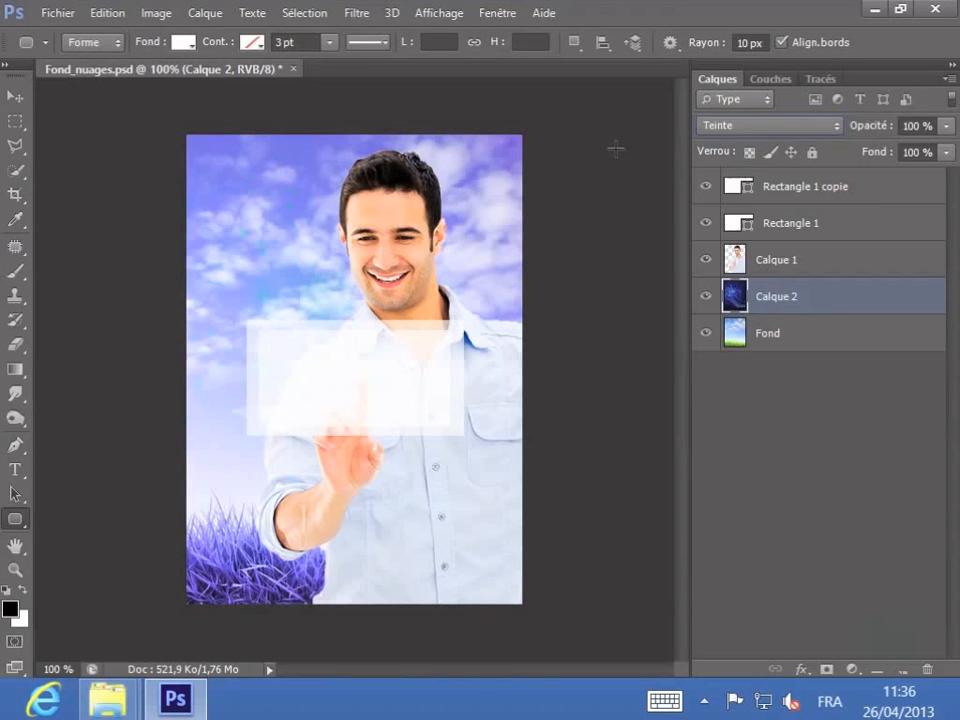
key(Down)
key(Down)
key(Down)
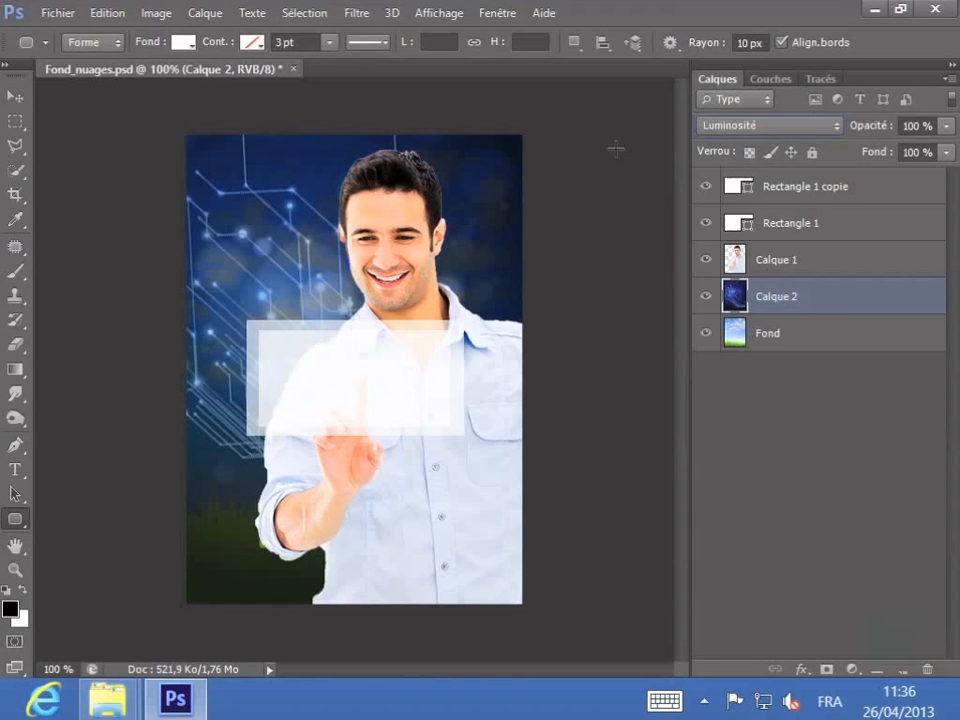
- Go back up through the blend modes and set Calque 2 to Lumière crue
key(Up)
key(Up)
key(Up)
key(Up)
key(Up)
key(Up)
key(Up)
key(Up)
key(Up)
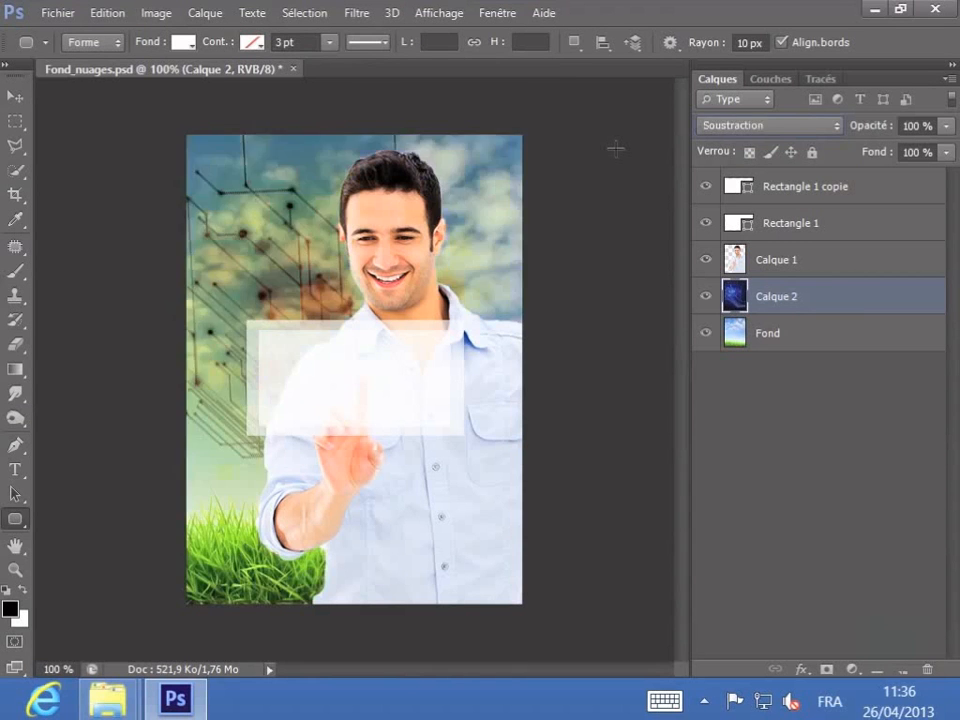
key(Up)
key(Up)
key(Up)
key(Up)
key(Up)
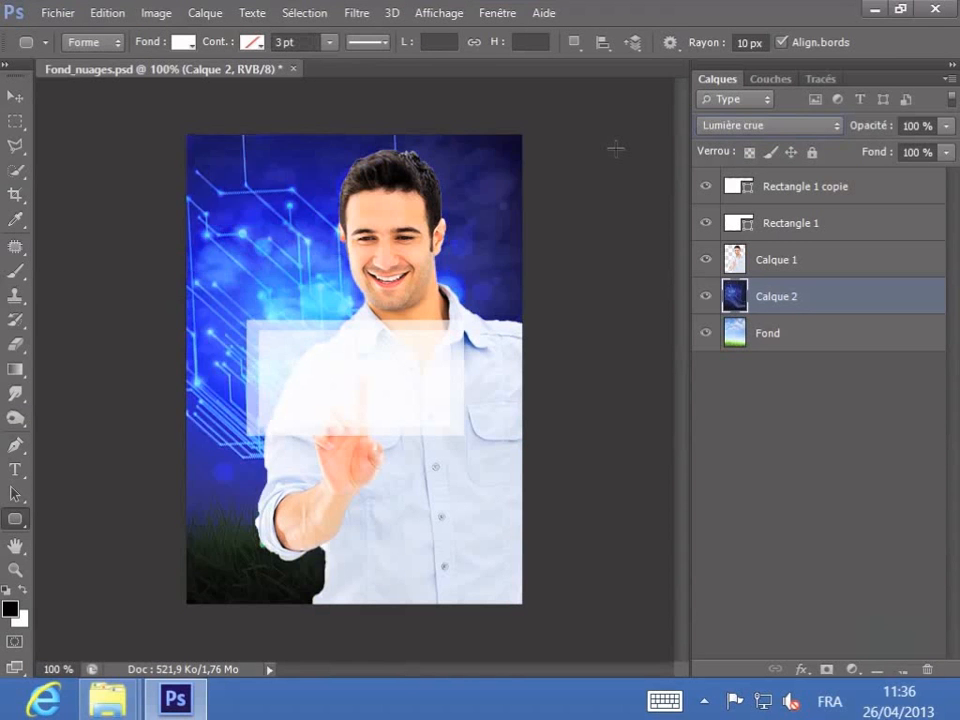